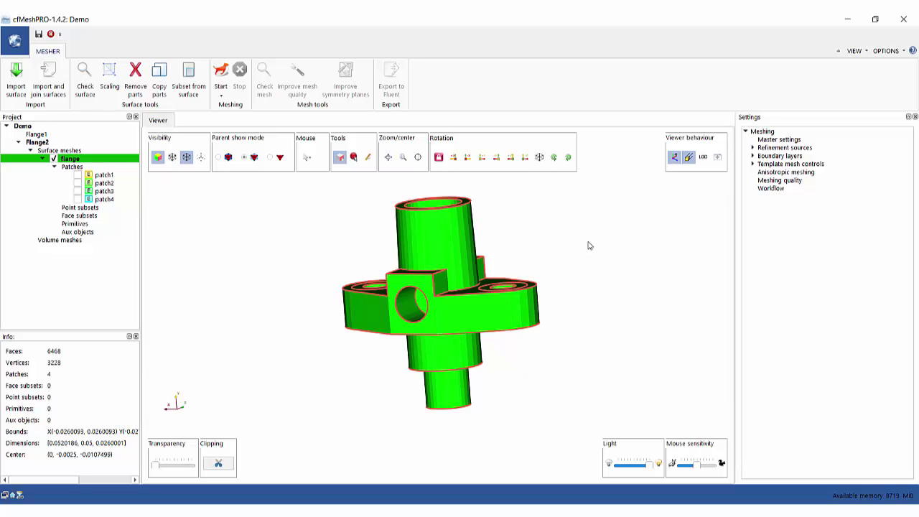
- Show the command line window and hide it again
right_click(578, 78)
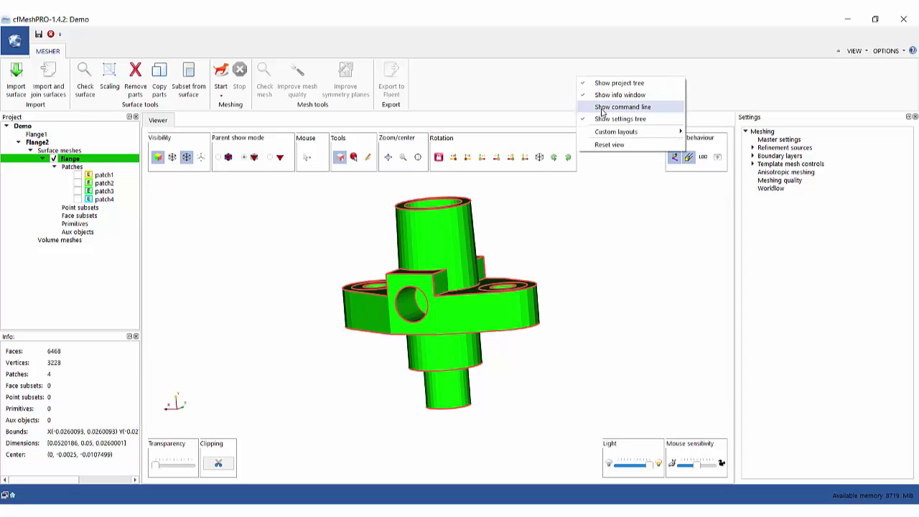
left_click(602, 108)
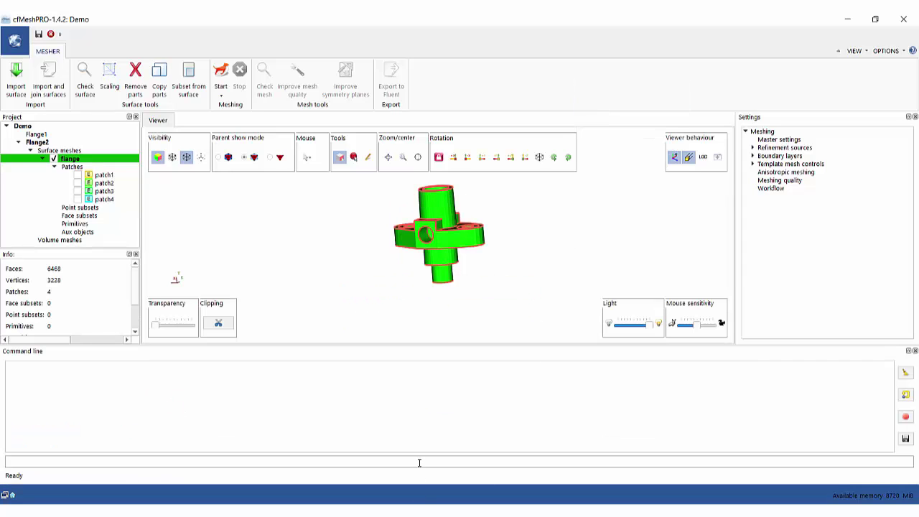
right_click(575, 80)
left_click(611, 108)
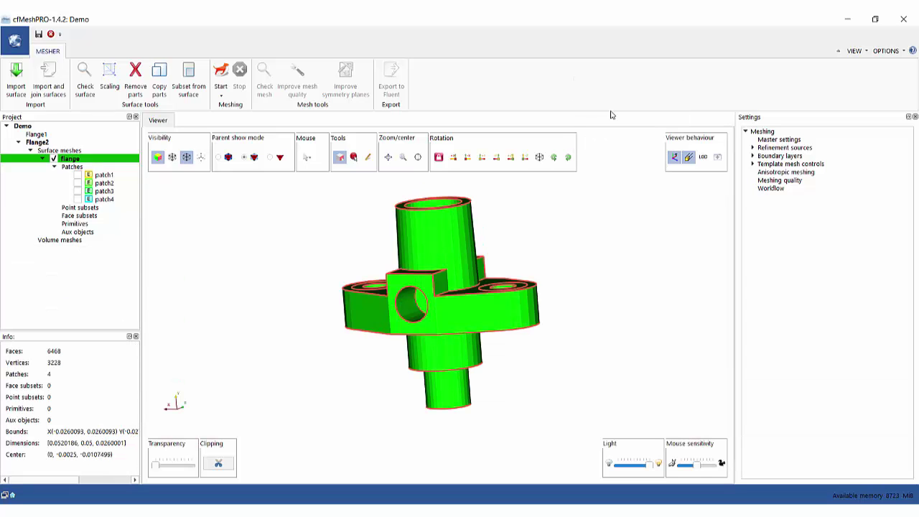
- Import flange.stl as a surface without creating patches, overwriting the existing surface mesh and clearing the entire meshing setup
left_click(15, 88)
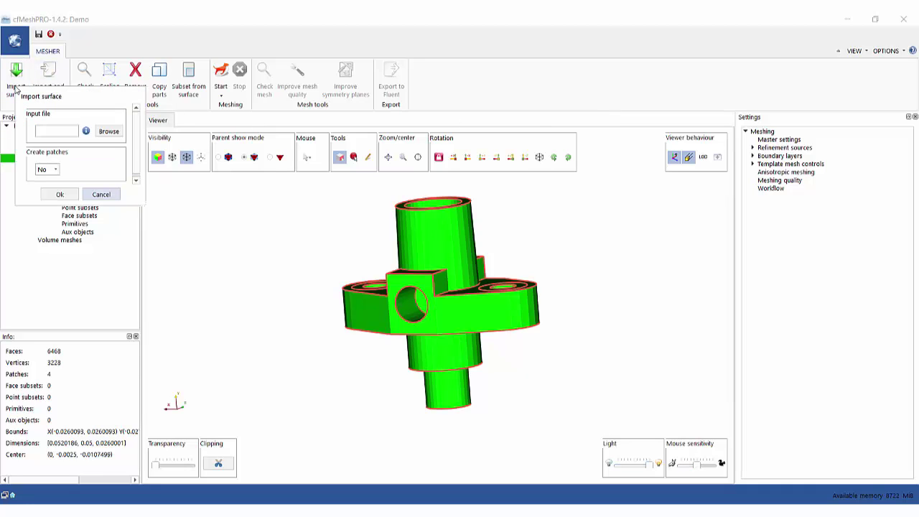
left_click(108, 133)
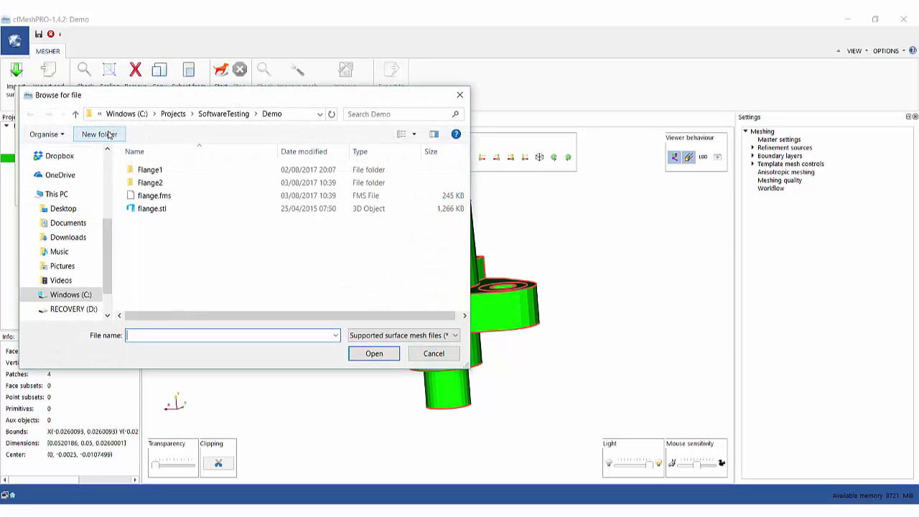
left_click(155, 210)
left_click(400, 335)
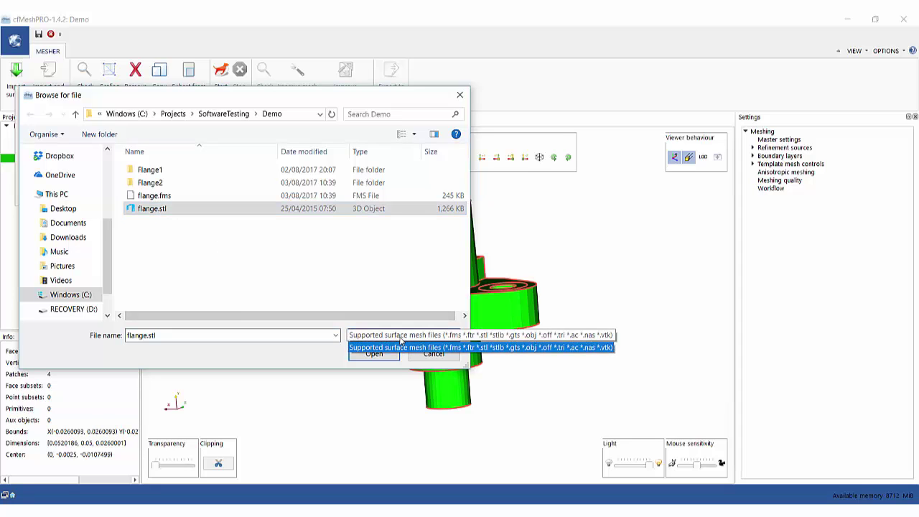
left_click(400, 345)
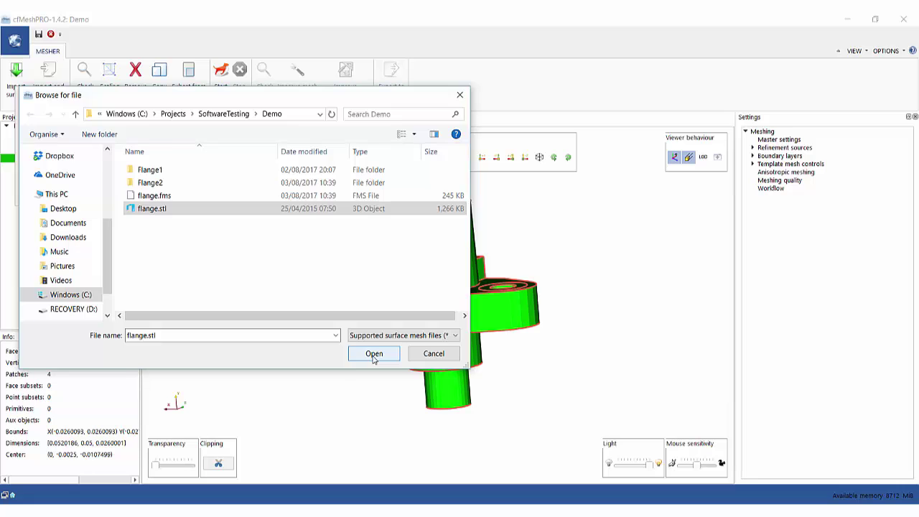
left_click(373, 354)
left_click(60, 194)
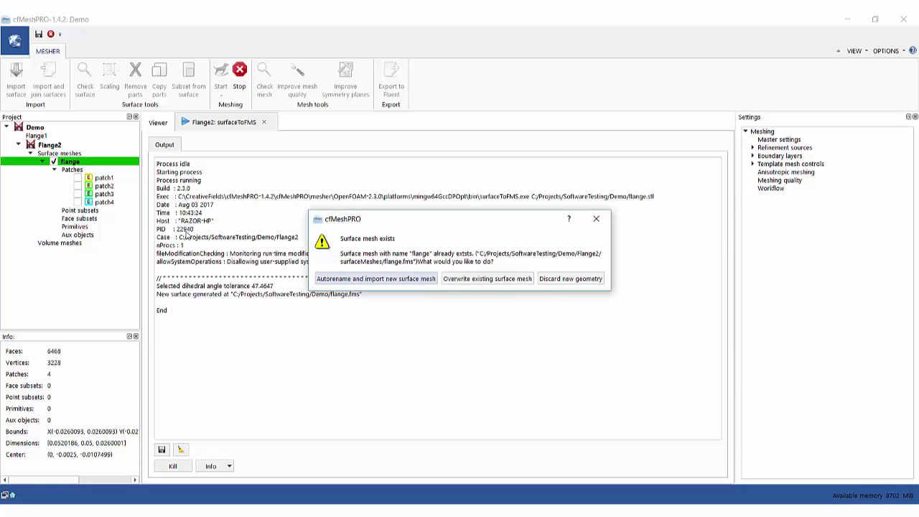
left_click(486, 280)
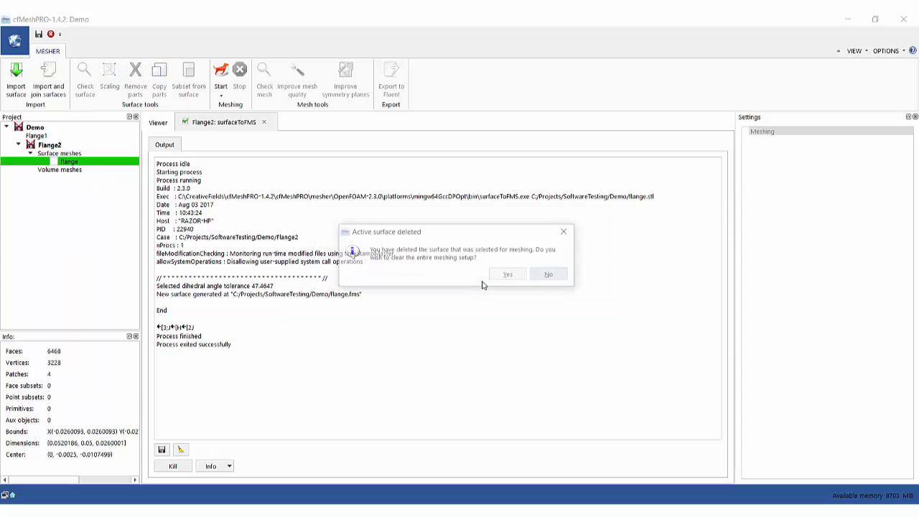
left_click(516, 276)
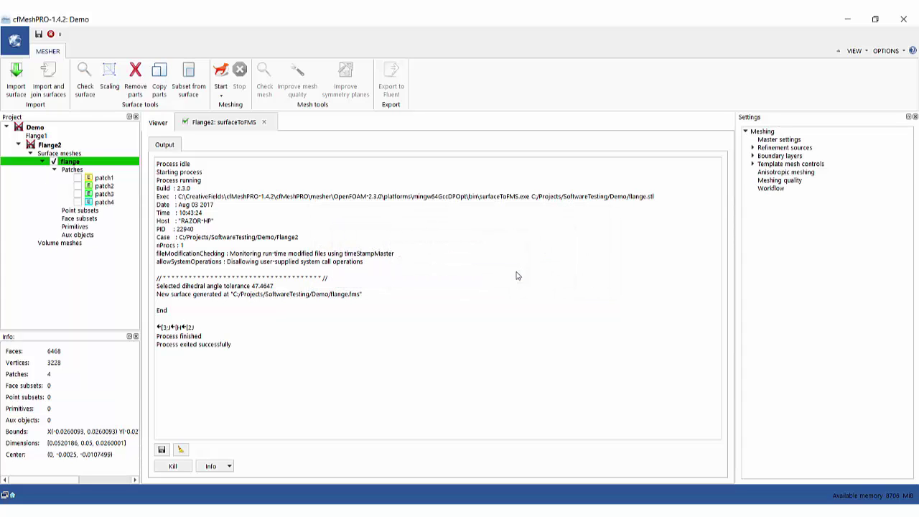
- Save the project and close the surfaceToFMS output, returning to the model view
left_click(158, 123)
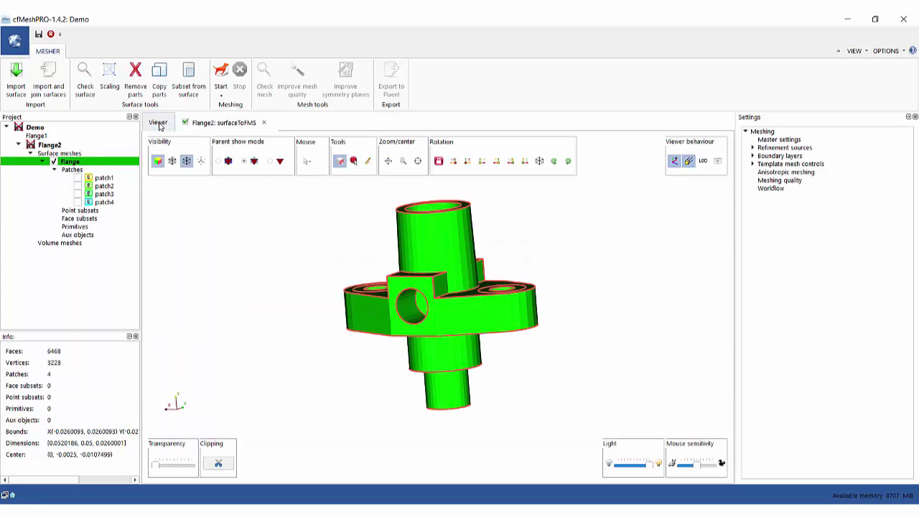
left_click(39, 35)
left_click(264, 122)
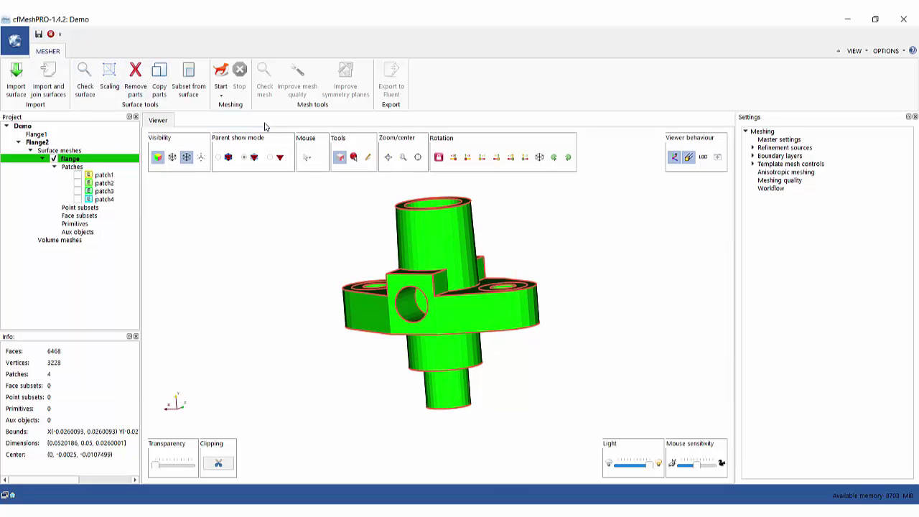
- Run the surface check on the imported flange surface mesh
left_click_drag(290, 230, 291, 237)
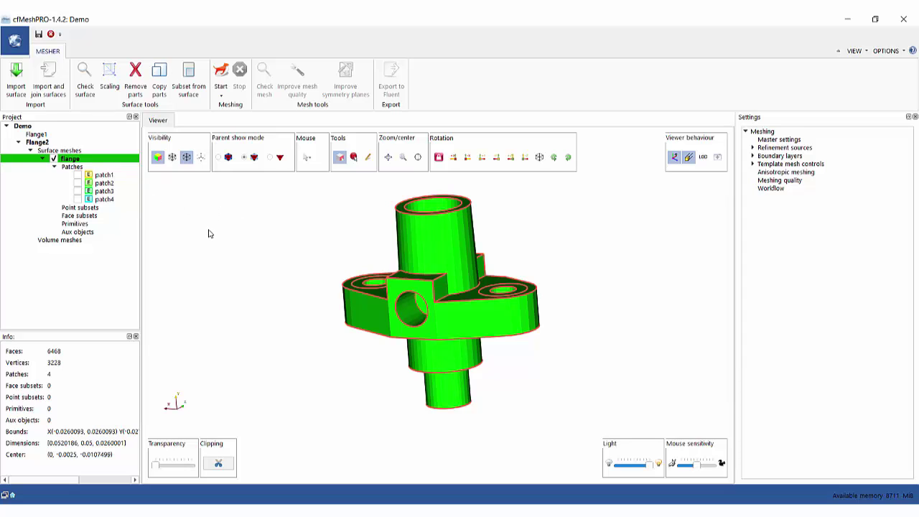
left_click(84, 88)
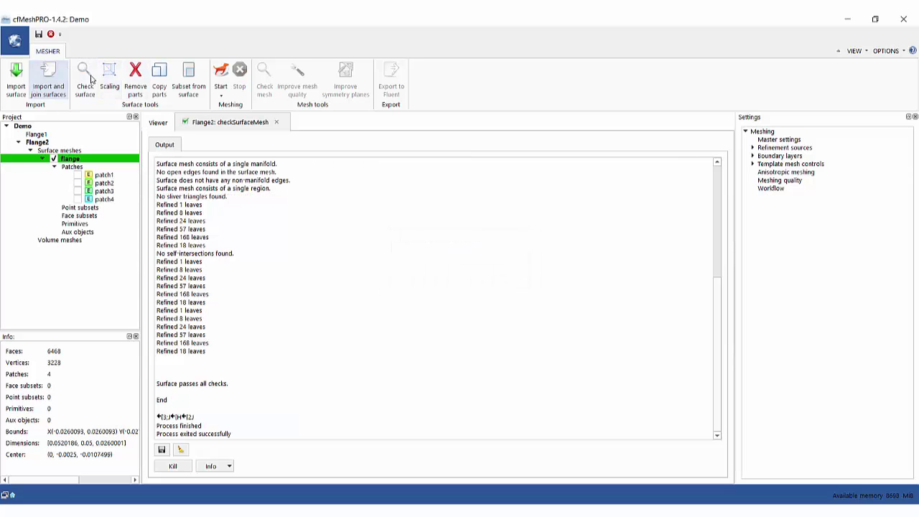
- Examine the options of the Scaling, Remove parts and Copy parts surface tools without applying any of them
left_click(111, 81)
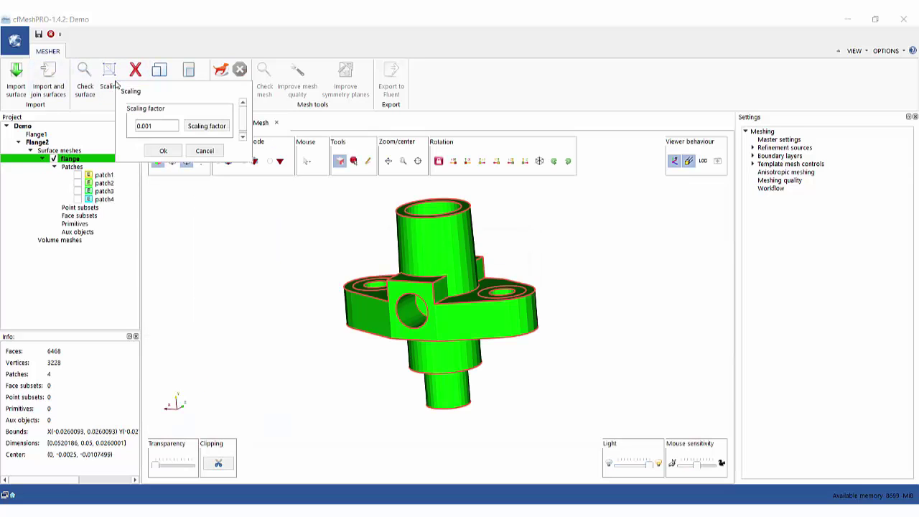
left_click(195, 151)
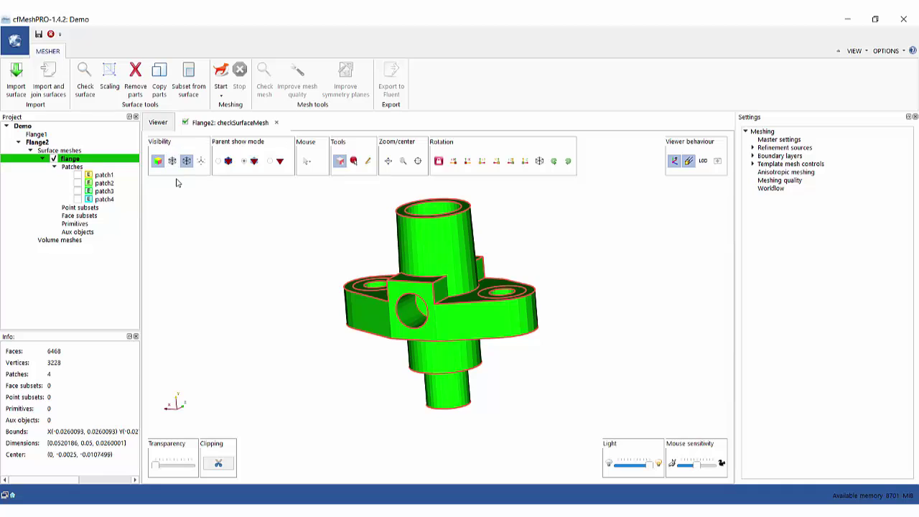
left_click(141, 88)
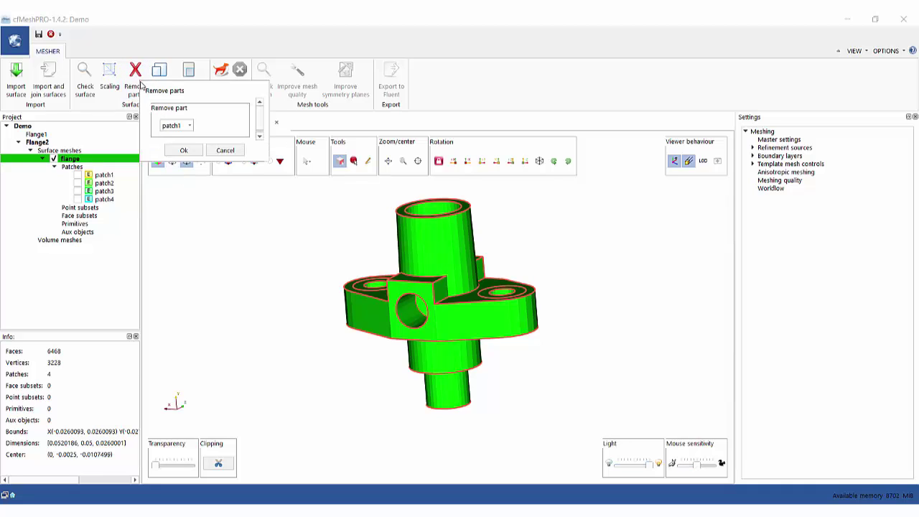
left_click(176, 126)
left_click(178, 132)
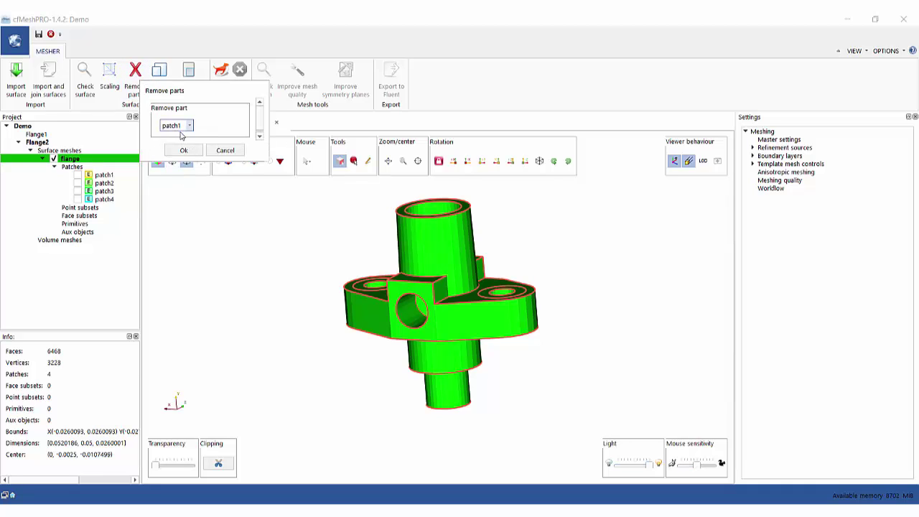
left_click(226, 150)
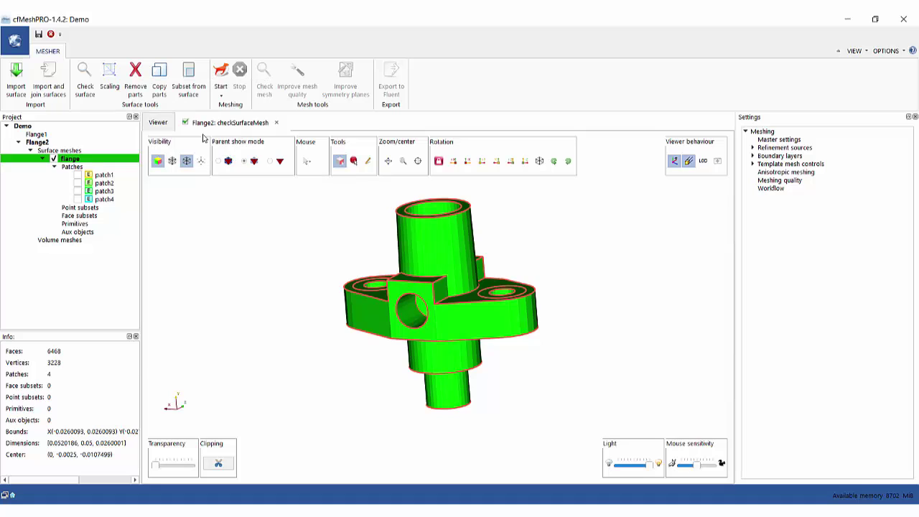
left_click(162, 83)
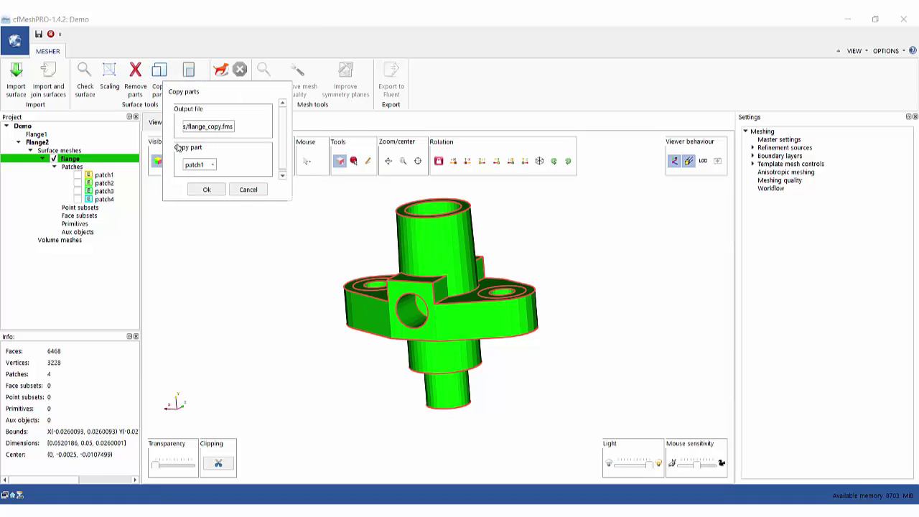
left_click(205, 164)
left_click(205, 164)
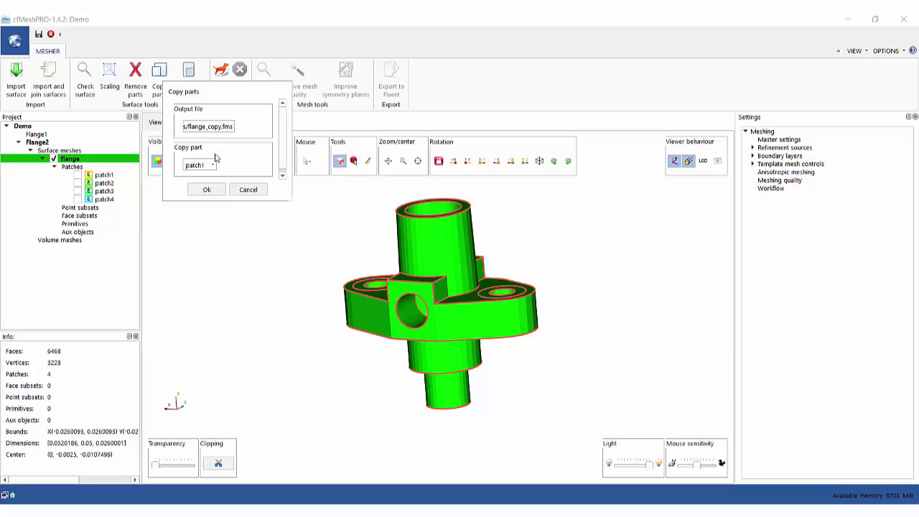
left_click(249, 190)
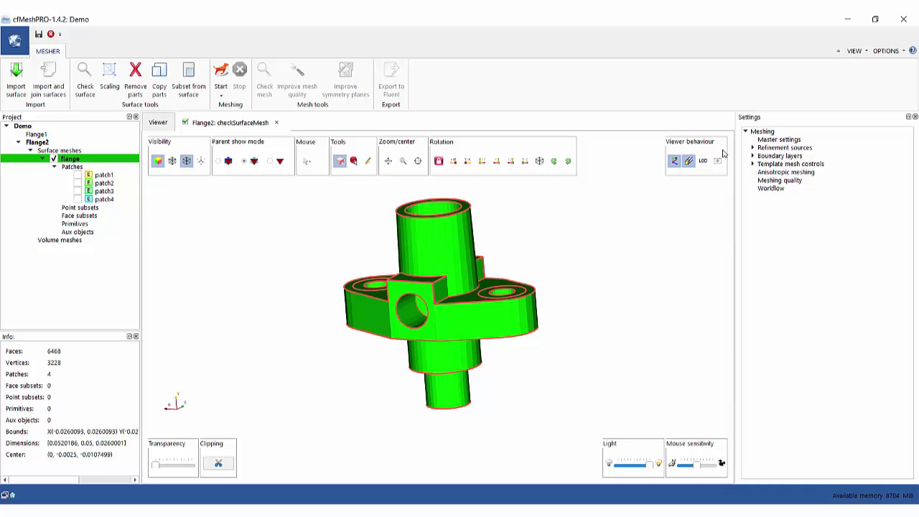
- Set the maximum cell size in the master meshing settings to 0.0008 m and save the project
left_click(766, 141)
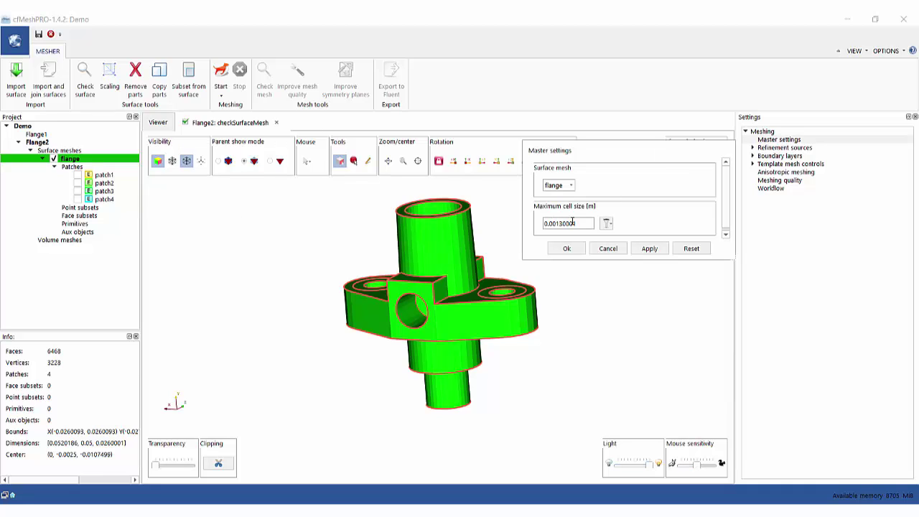
left_click_drag(588, 223, 559, 223)
type("0")
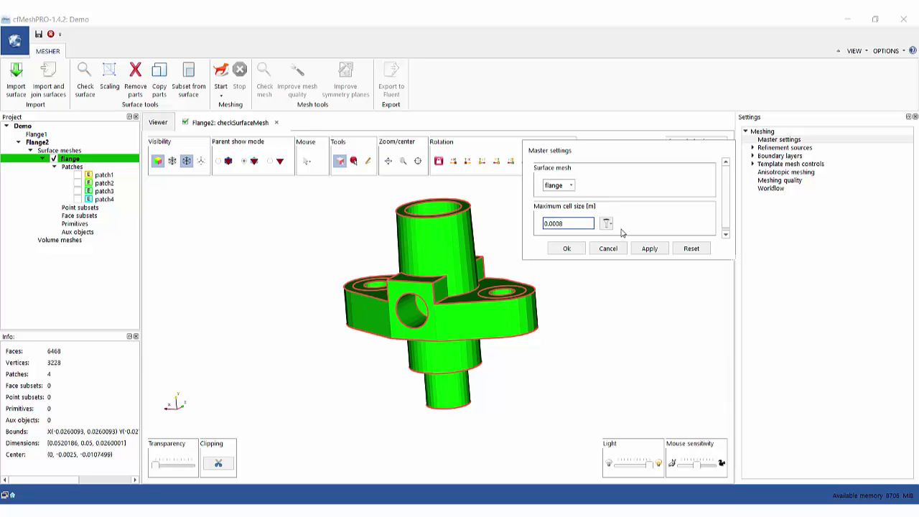
left_click(573, 251)
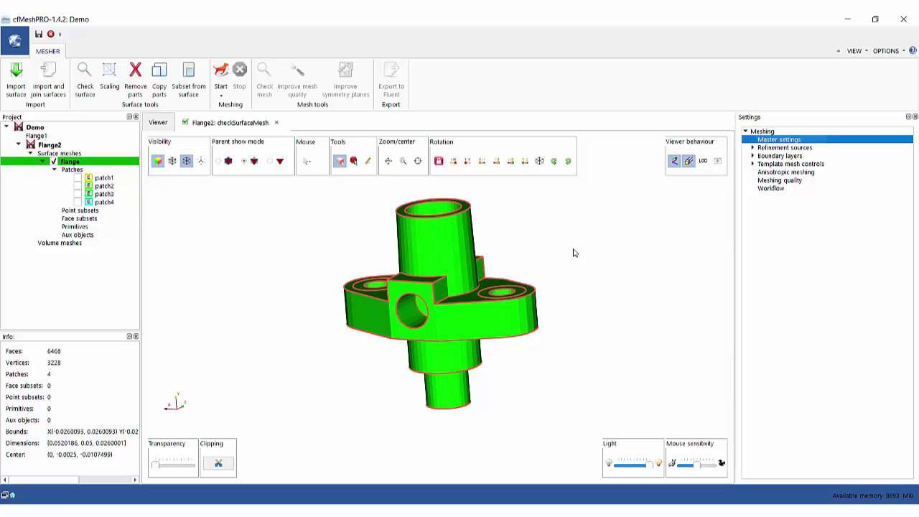
left_click(40, 33)
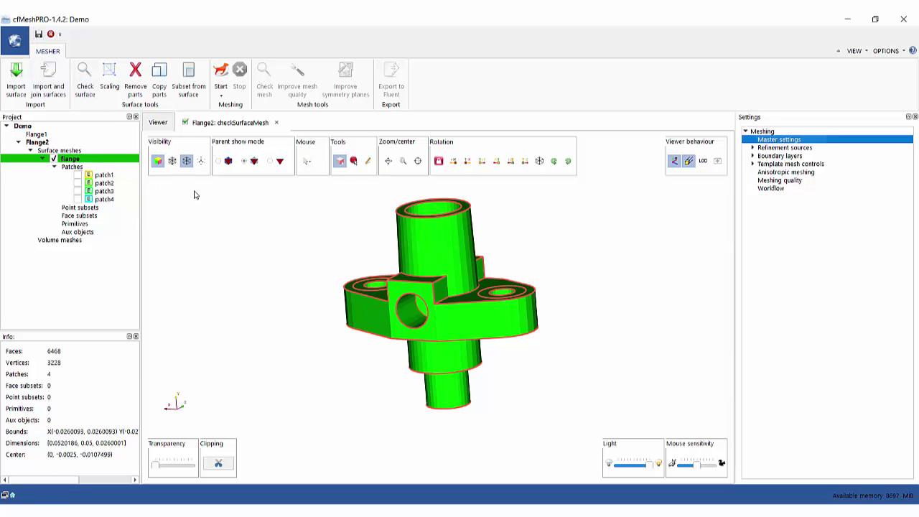
- Generate a Cartesian volume mesh of the flange and display it in place of the surface mesh
left_click(222, 91)
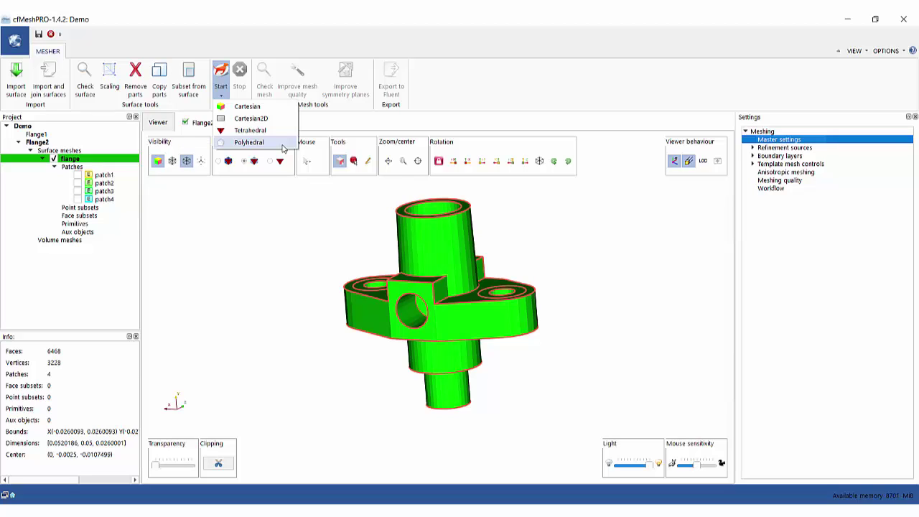
left_click(251, 107)
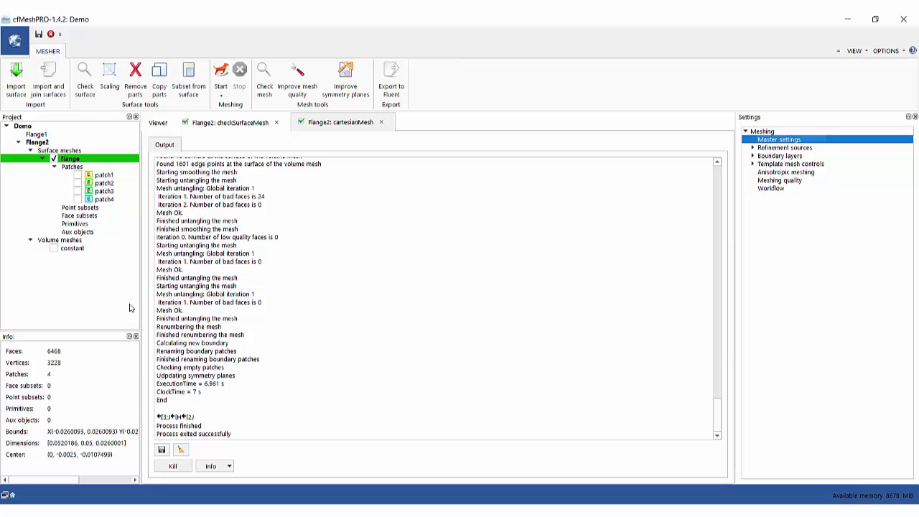
left_click(158, 122)
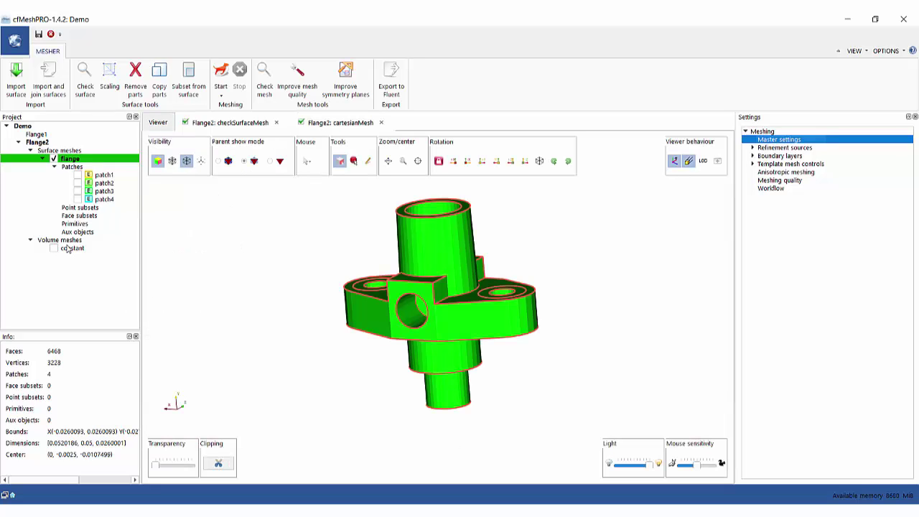
left_click(53, 158)
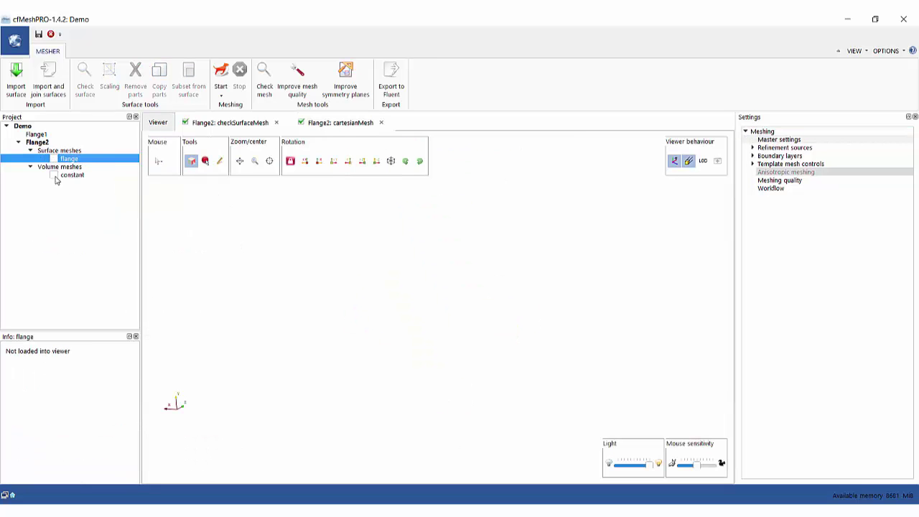
left_click(54, 175)
mouse_move(243, 297)
left_mouse_down()
mouse_move(324, 292)
mouse_move(257, 309)
left_mouse_up()
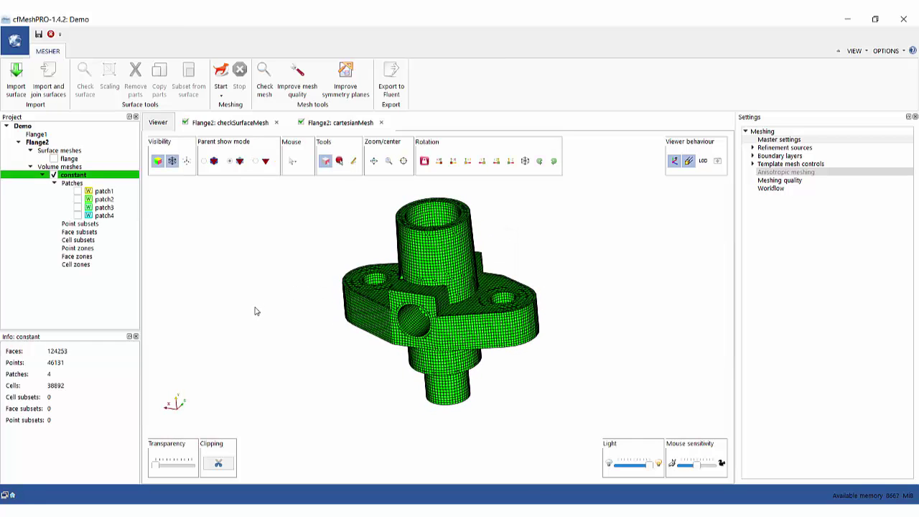
- Run the mesh check on the flange volume mesh, highlight the verdict in its output and return to the model view
left_click(264, 76)
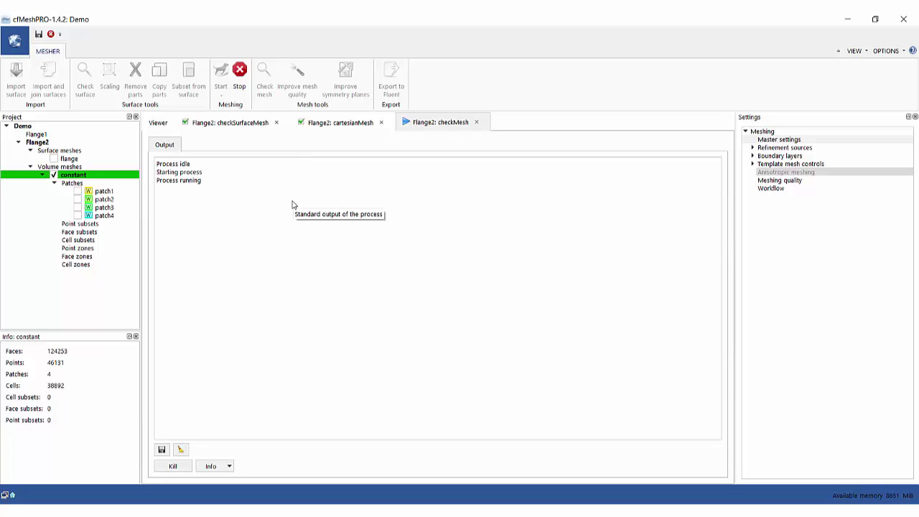
left_click_drag(193, 386, 156, 385)
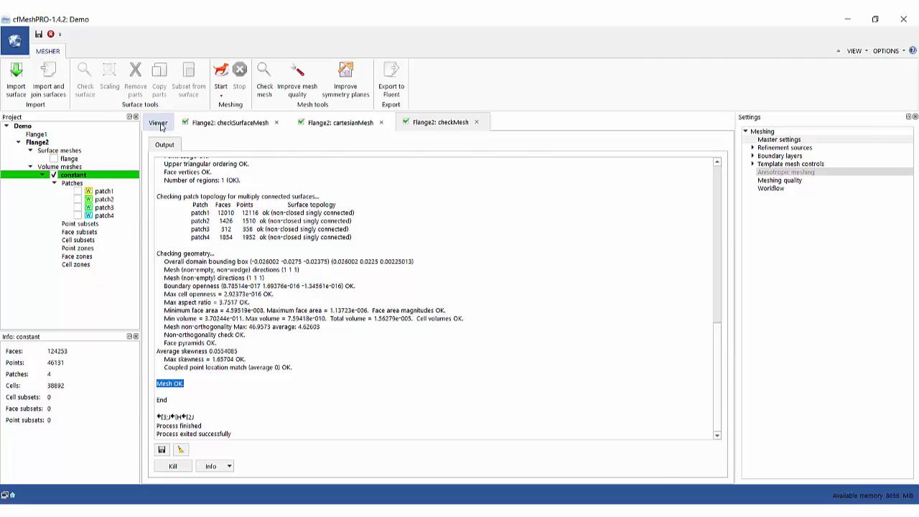
left_click(160, 125)
- Look over the Improve mesh quality options without applying them and review the mesh check output again
left_click(299, 75)
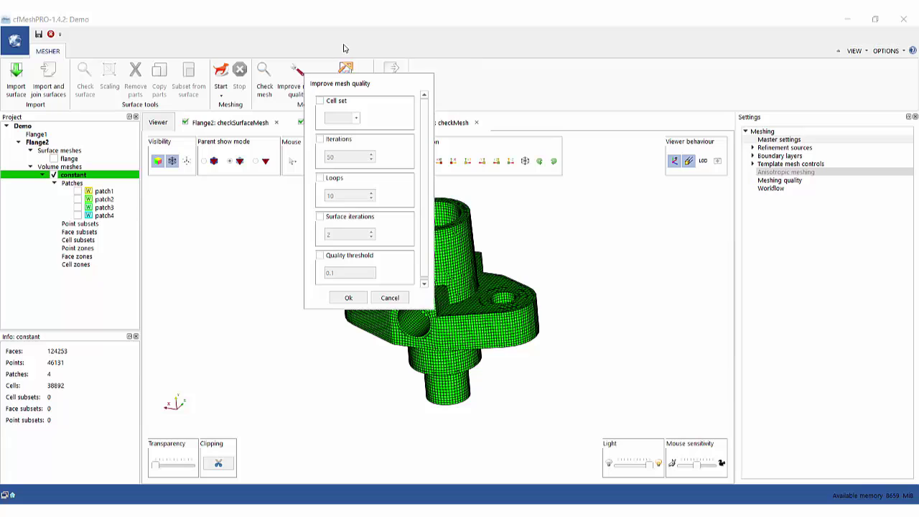
left_click(395, 294)
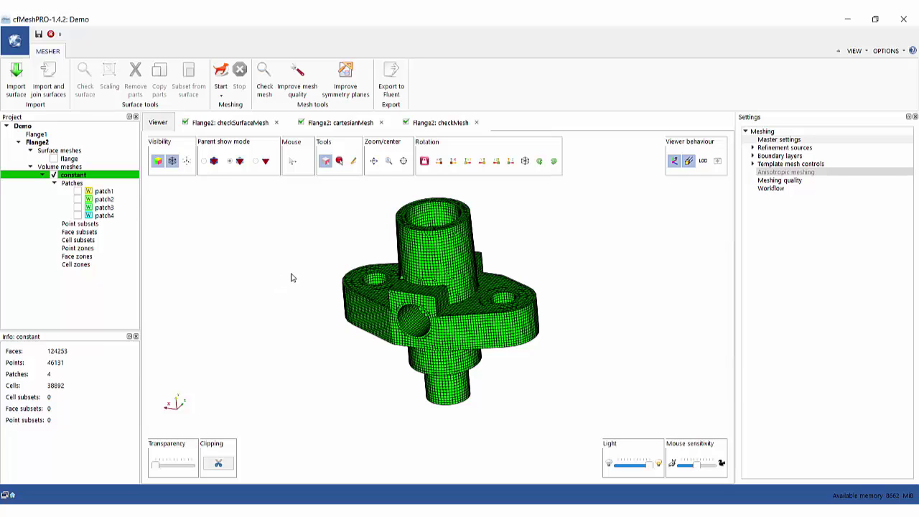
left_click(450, 126)
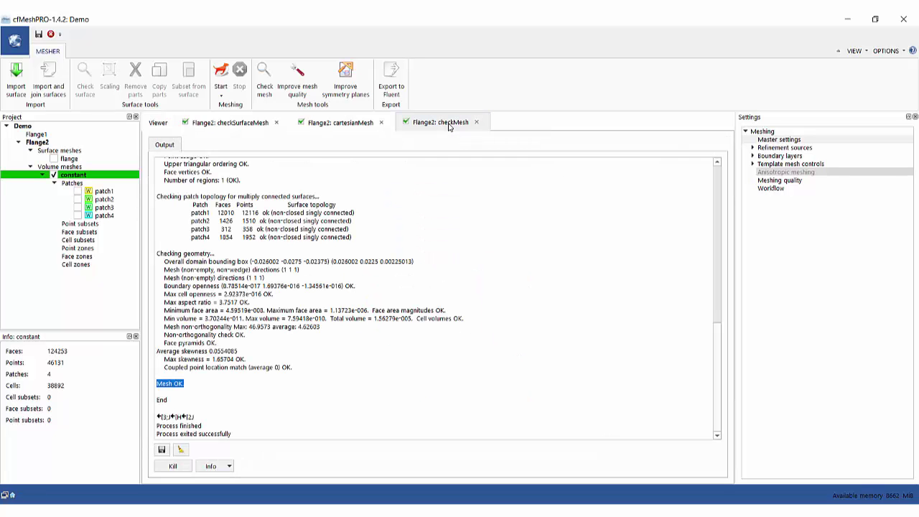
left_click(340, 391)
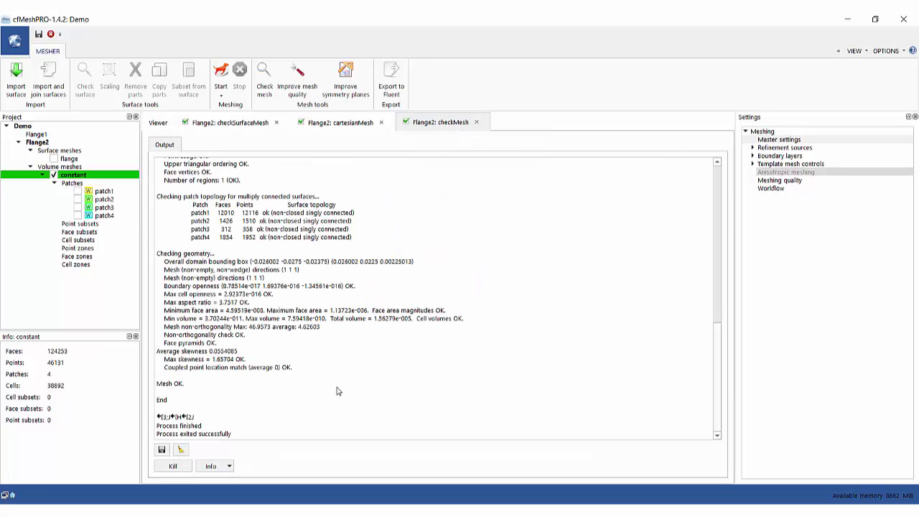
left_click(158, 124)
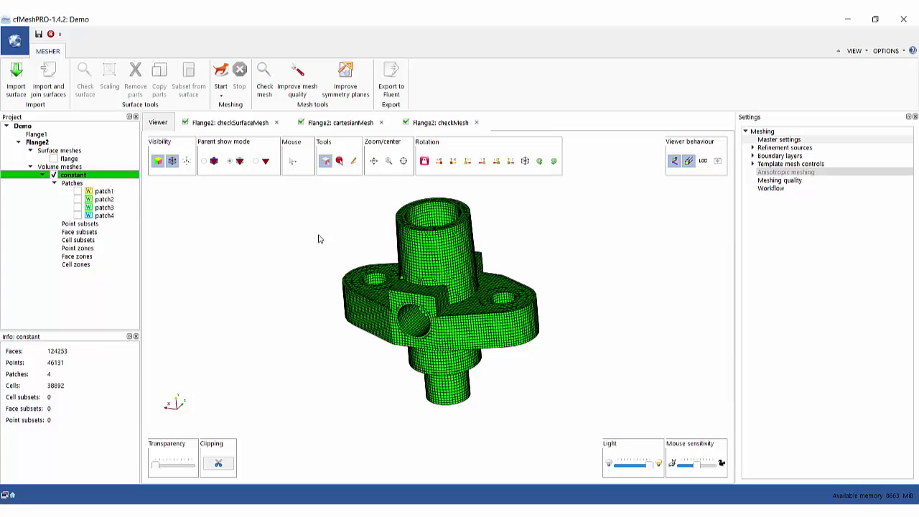
- Export the volume mesh to Fluent format and return to the model view
left_click(392, 88)
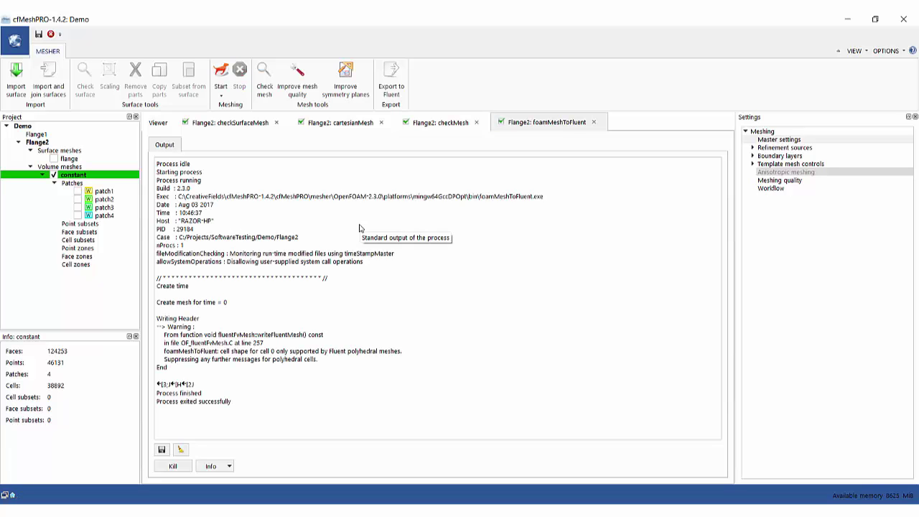
left_click(160, 123)
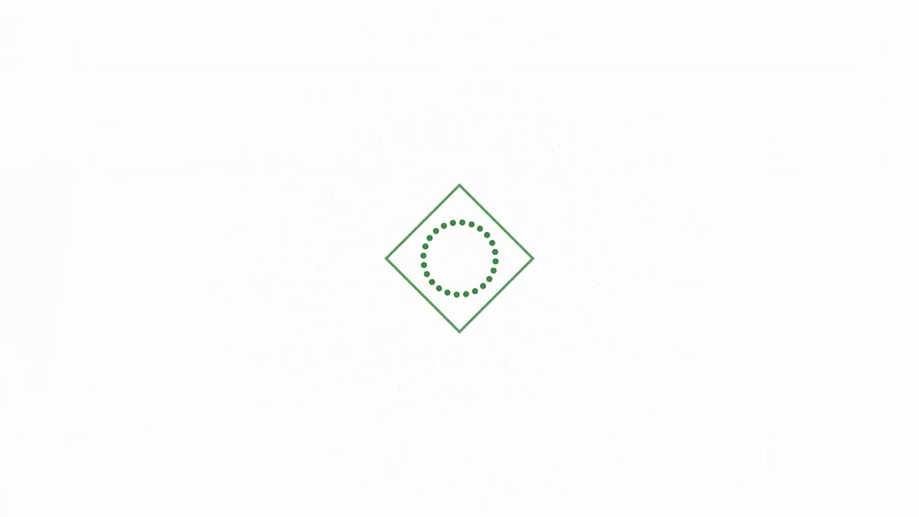